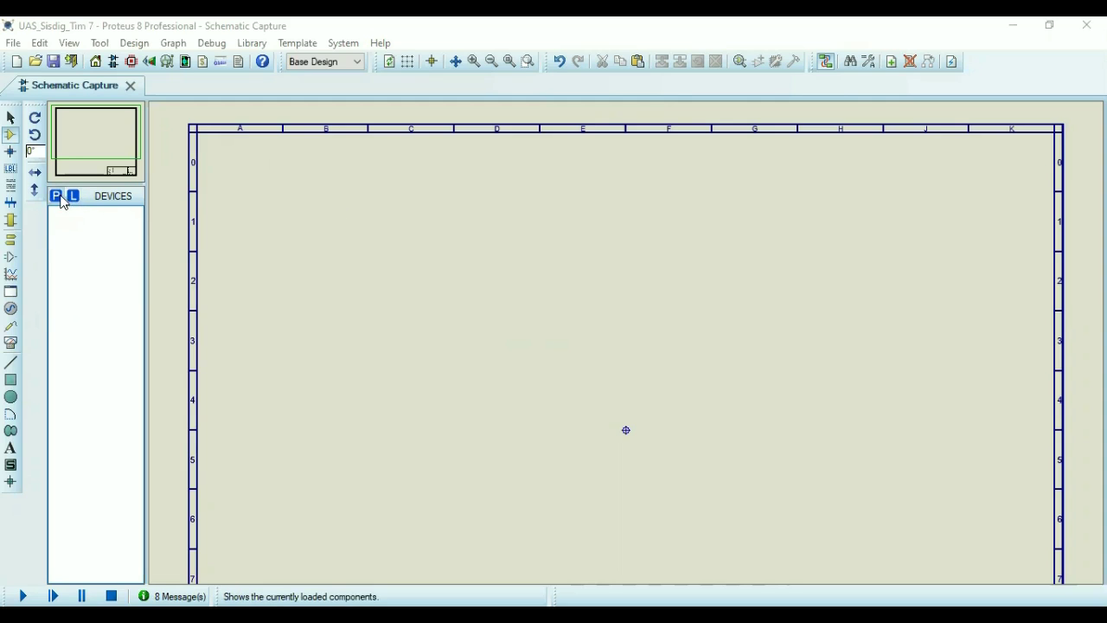
Search the device library for "logic state" and add LOGICSTATE to the project's device list.
left_click(56, 197)
type("logic sta")
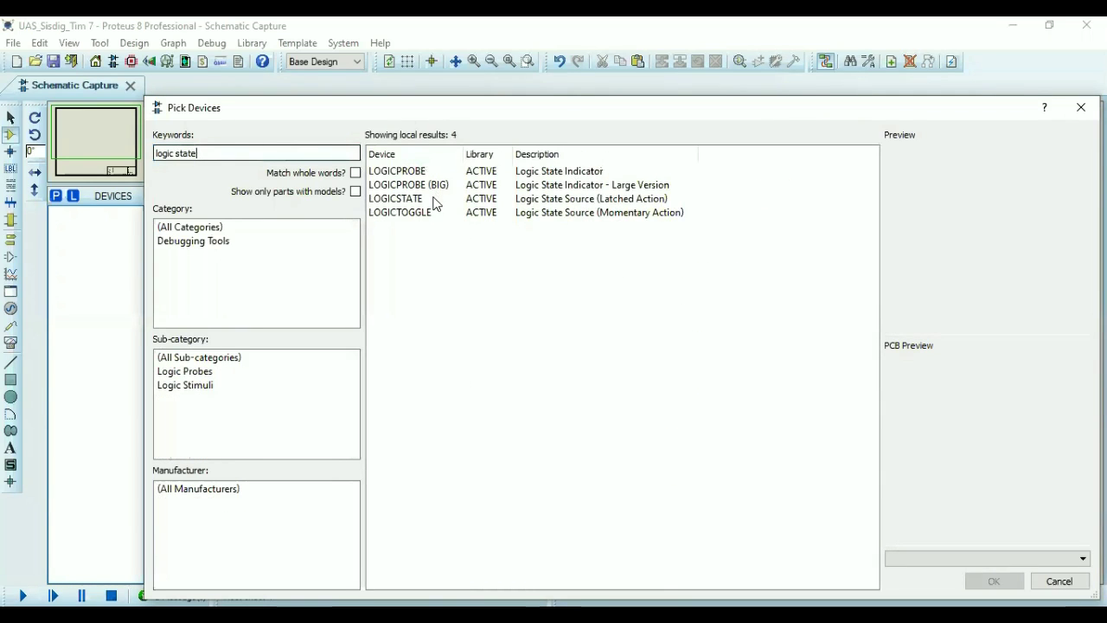
type("te")
left_click(395, 198)
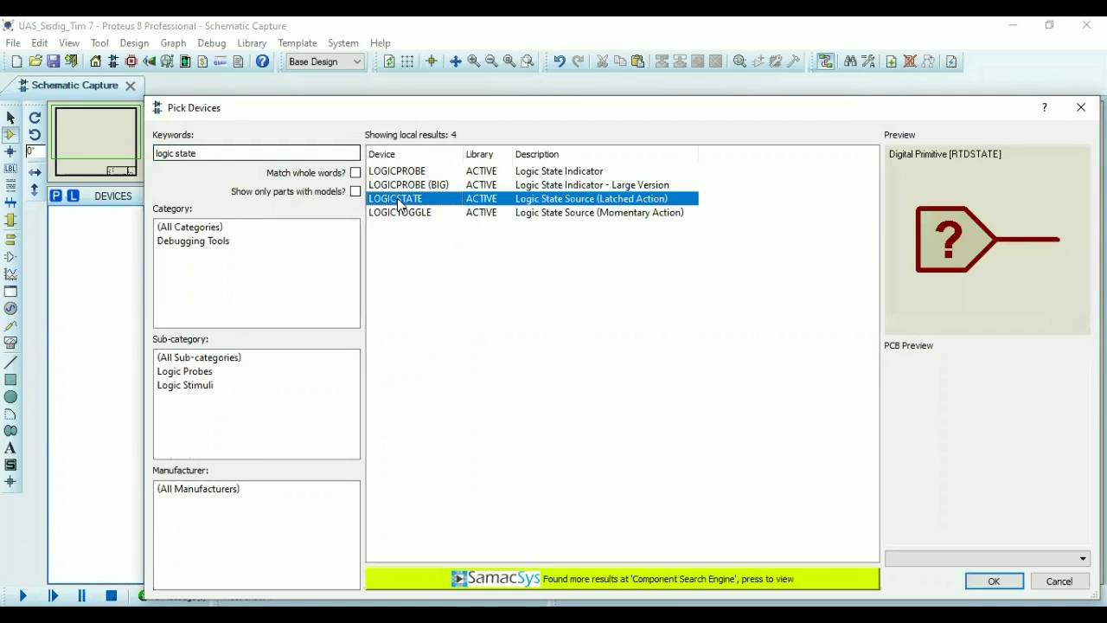
double_click(396, 198)
Search the device library for "encoder" and add the 74147 10-to-4 line priority encoder to the device list.
triple_click(268, 153)
type("encoder")
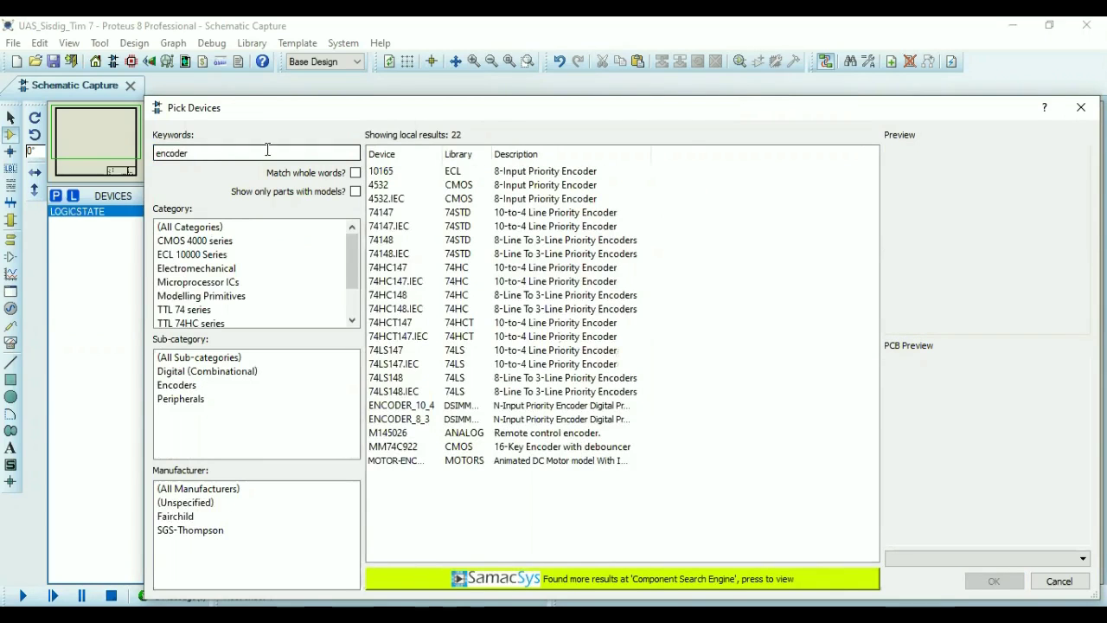
left_click(390, 211)
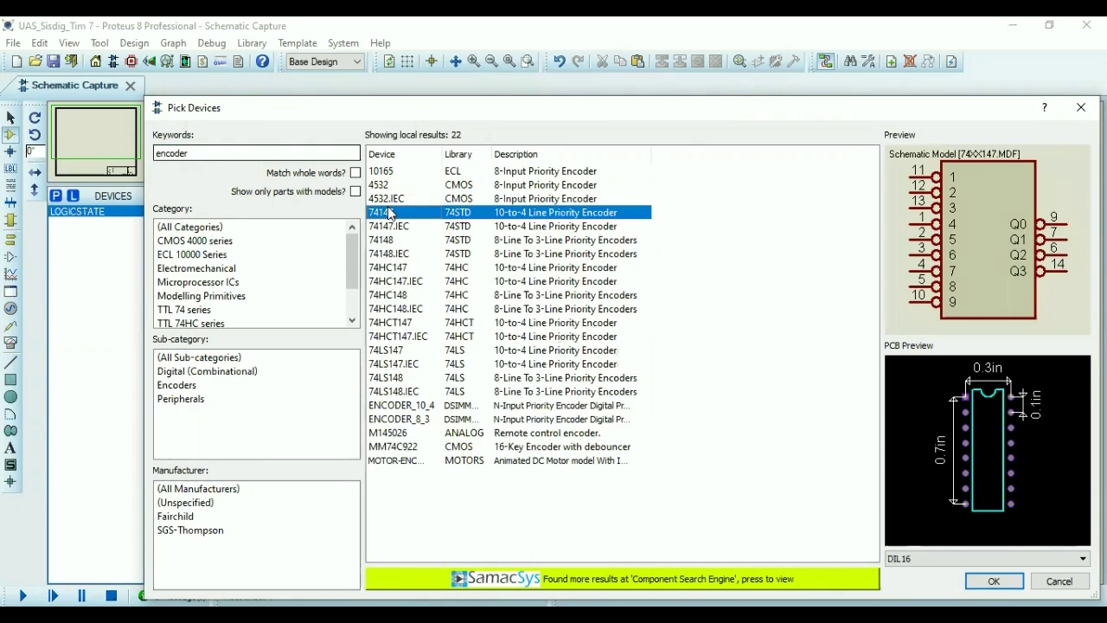
double_click(389, 212)
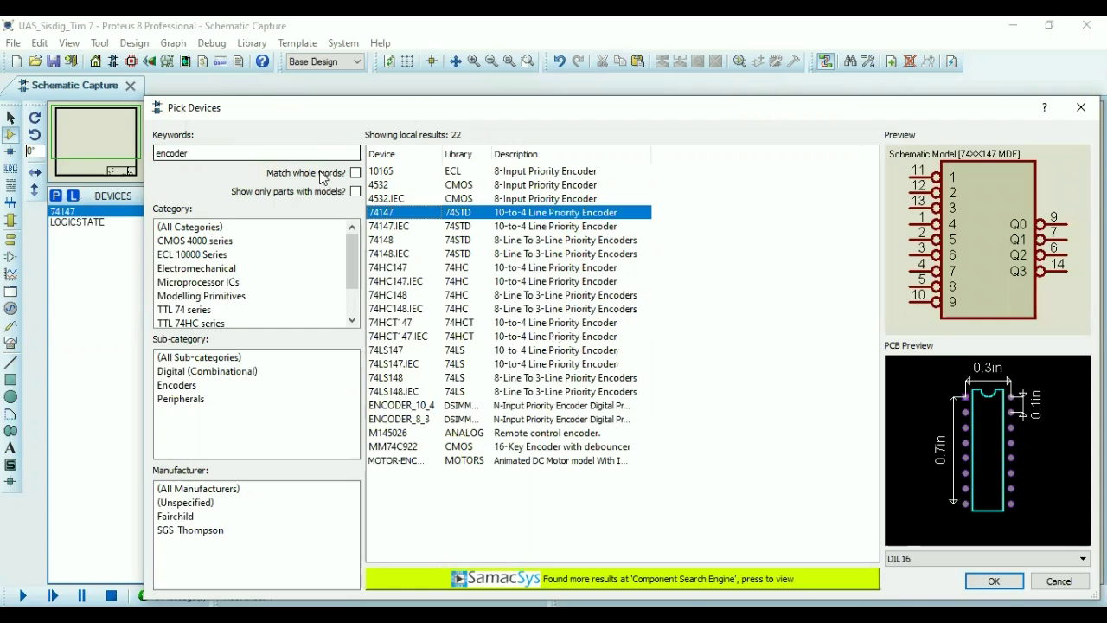
Search the device library for "not" and add the NOT simple digital inverter to the device list.
left_click(256, 155)
type("coder ")
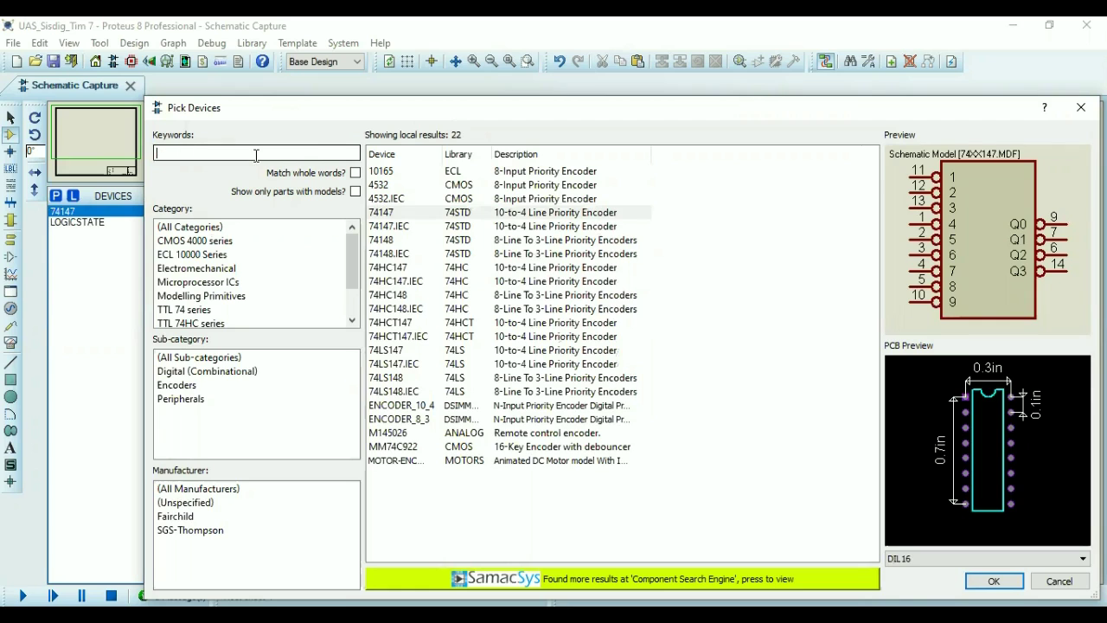
type("nto")
key("BackSpace")
key("BackSpace")
key("BackSpace")
type("not")
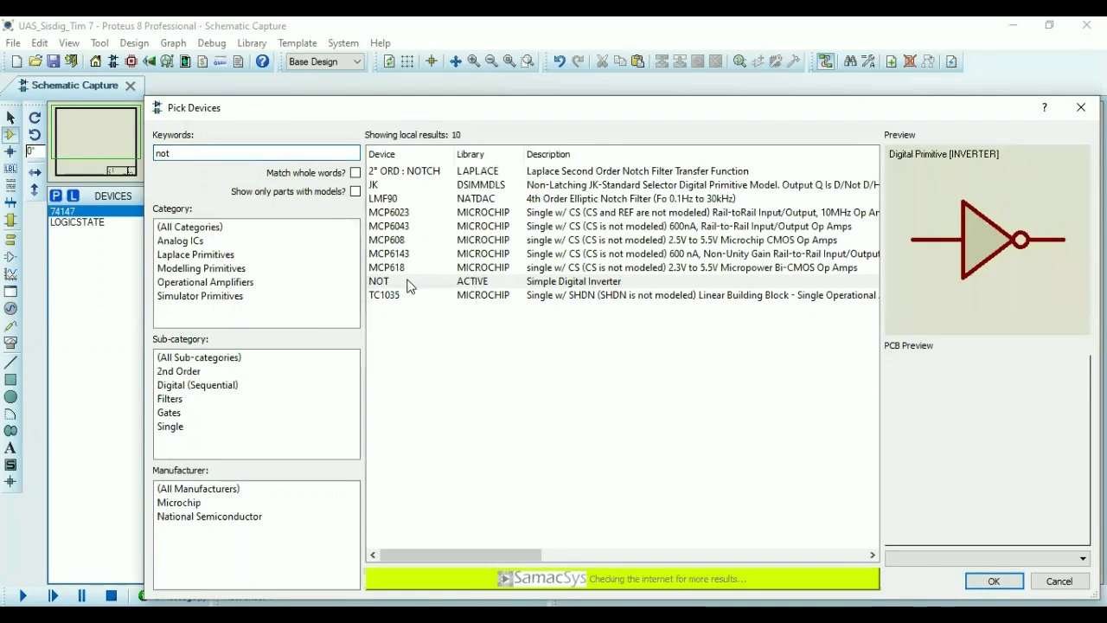
double_click(384, 283)
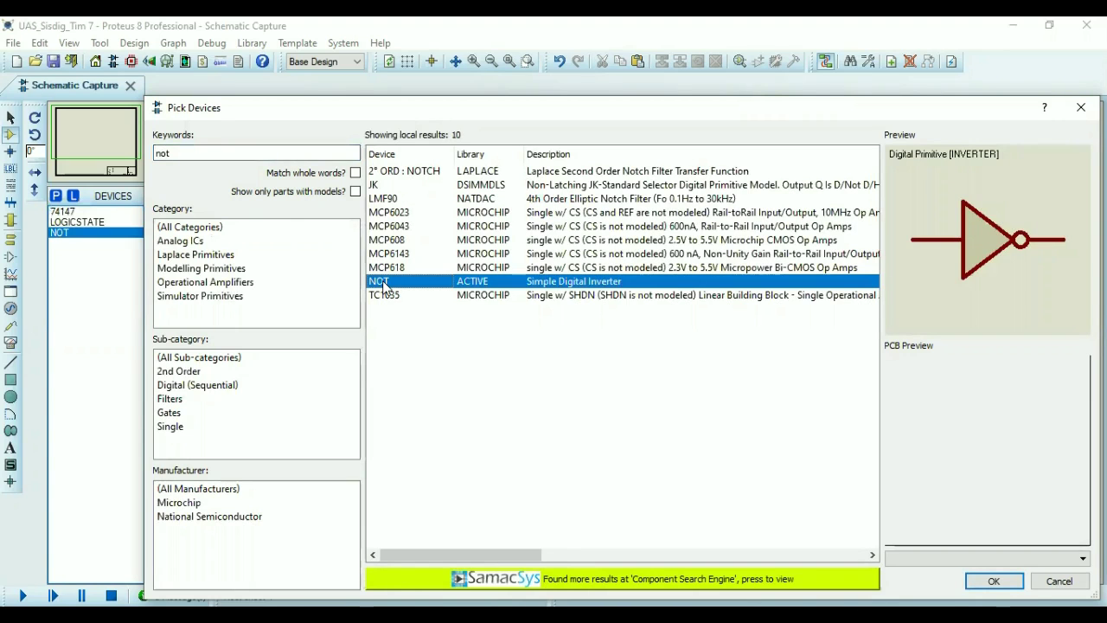
Search the device library for "decoder" and add the 7447 BCD-to-seven-segment decoder to the device list.
left_click(219, 153)
key("BackSpace")
key("BackSpace")
key("BackSpace")
type("decoder")
left_click(387, 392)
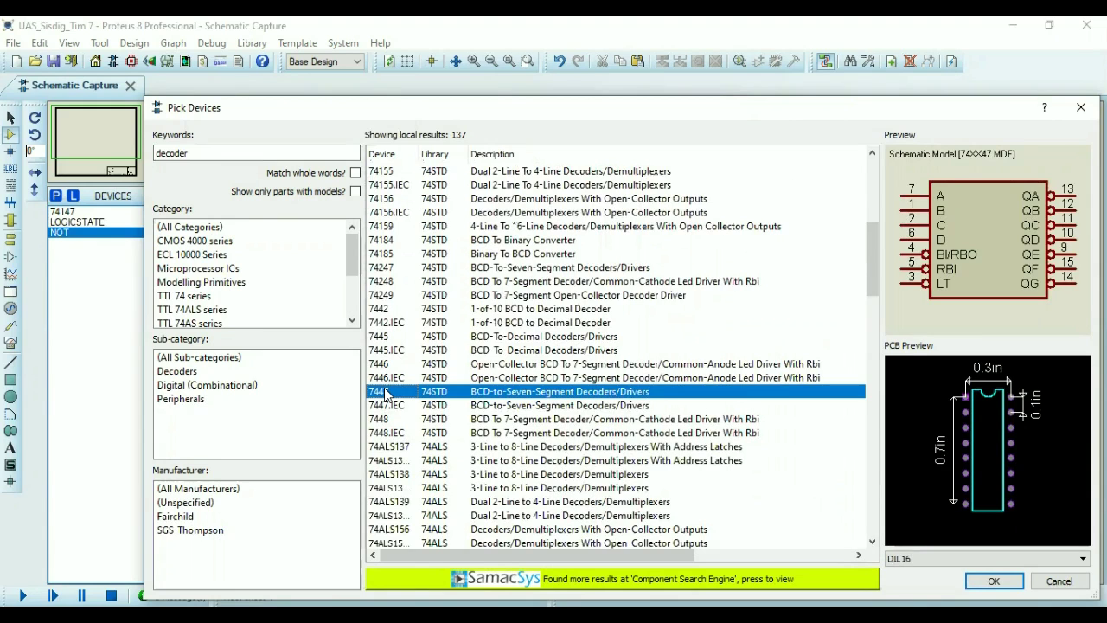
double_click(387, 395)
Search for "segment", add the green common-anode display 7SEG-COM-AN-GRN to the device list, and close the device picker.
type("segment")
scroll(461, 269, "up", 1)
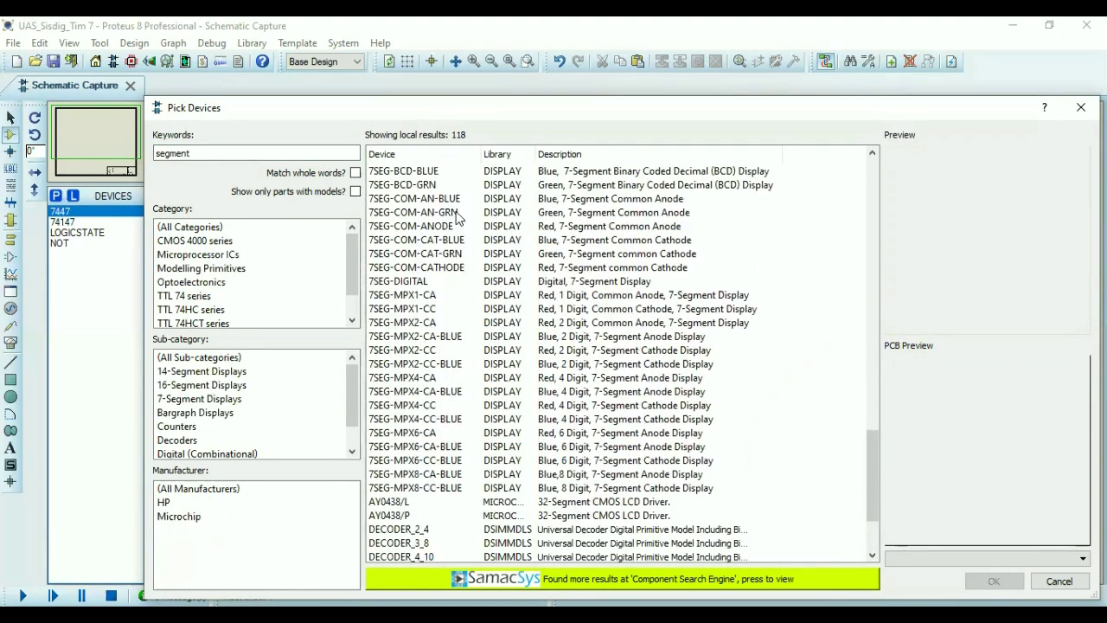
left_click(442, 214)
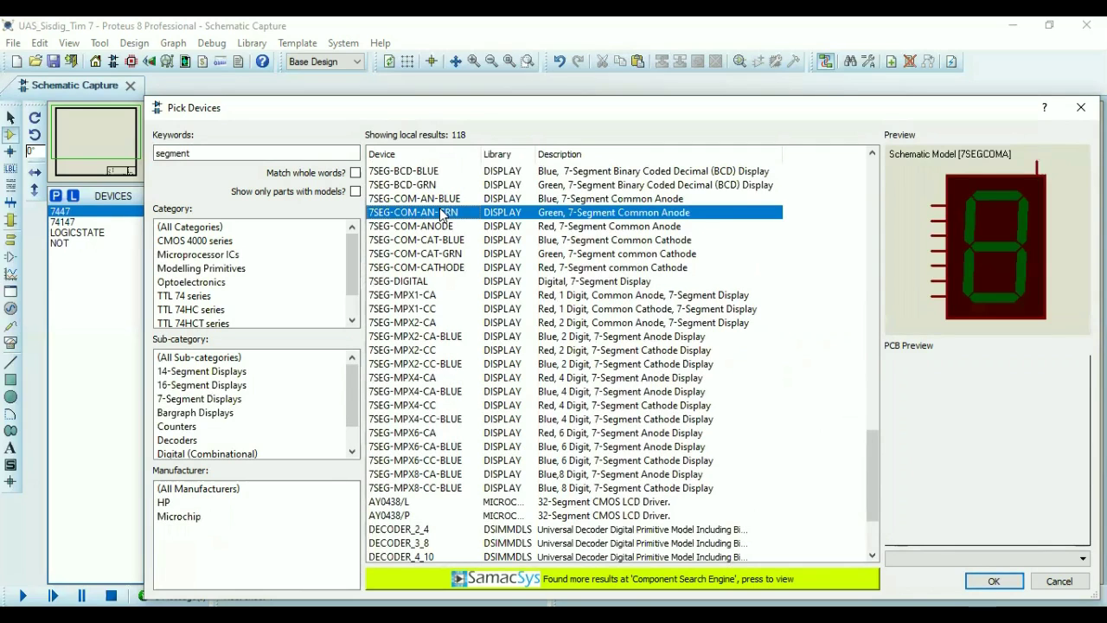
double_click(442, 213)
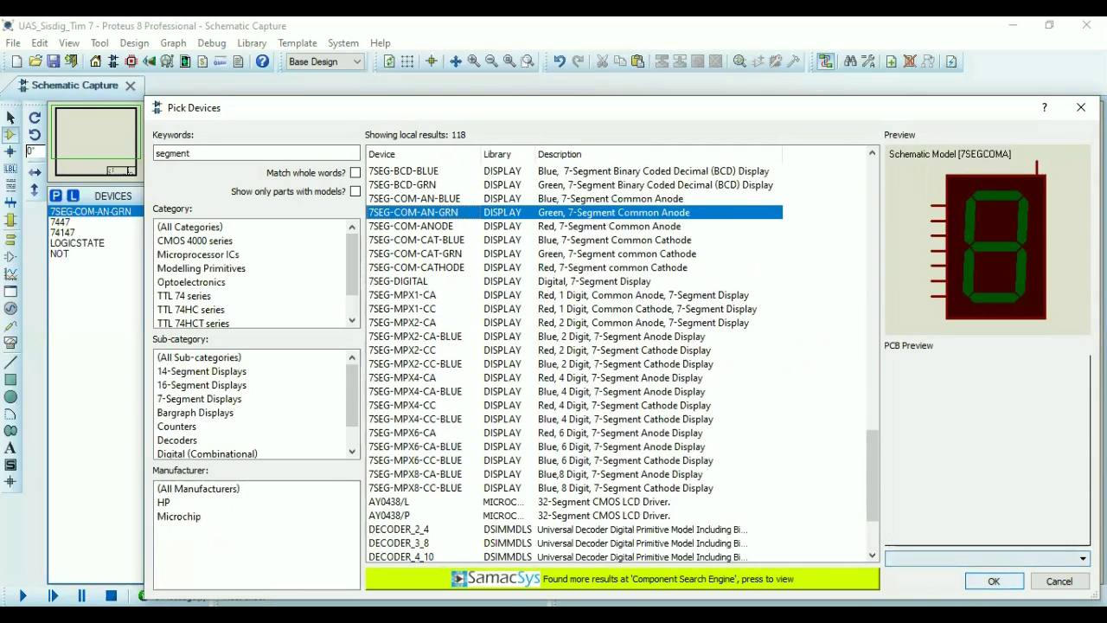
key("Escape")
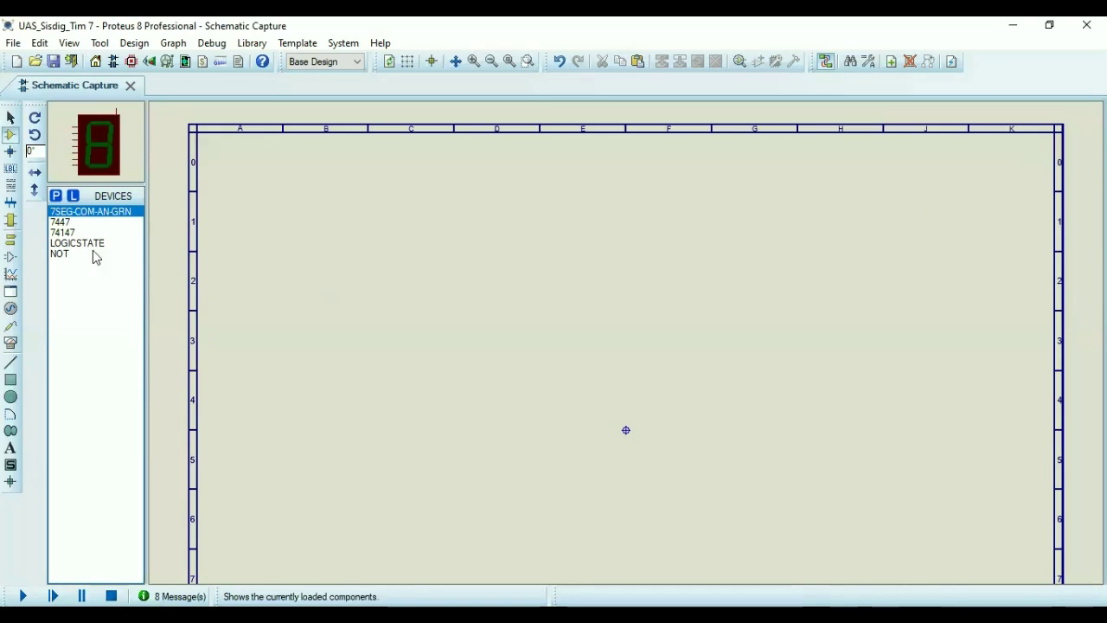
Place nine LOGICSTATE inputs in an evenly spaced vertical column under sheet column A.
left_click(72, 244)
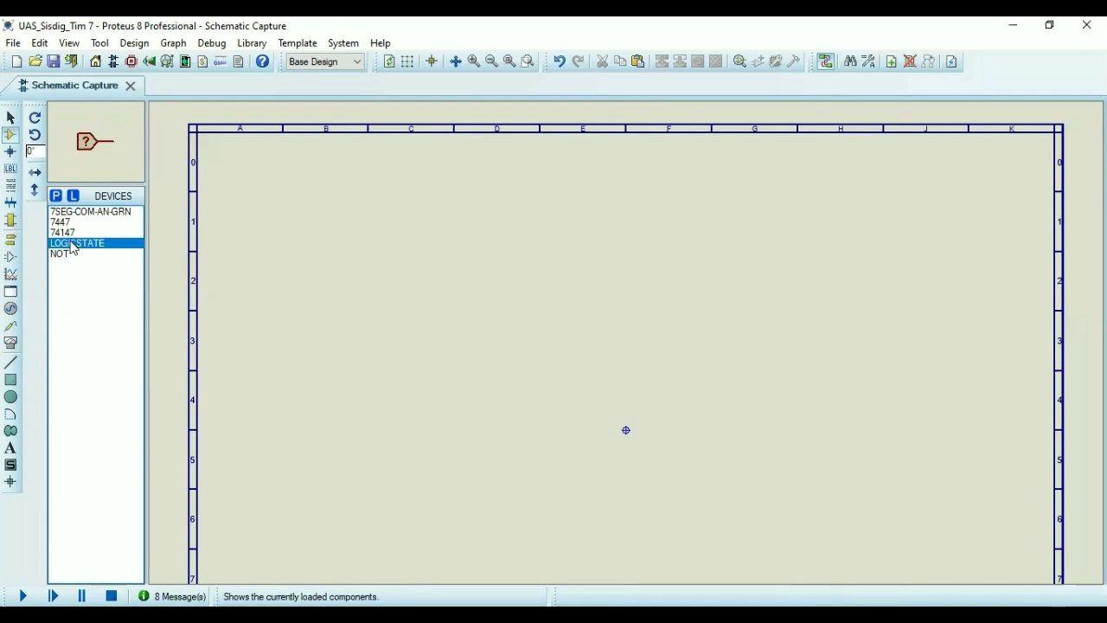
left_click(305, 187)
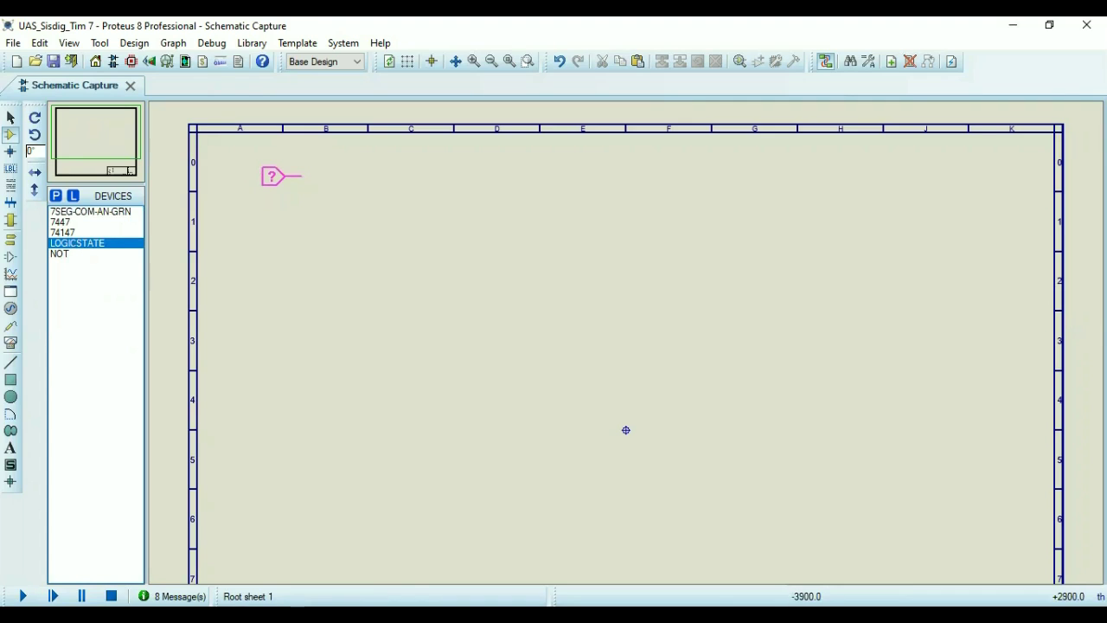
left_click(286, 185)
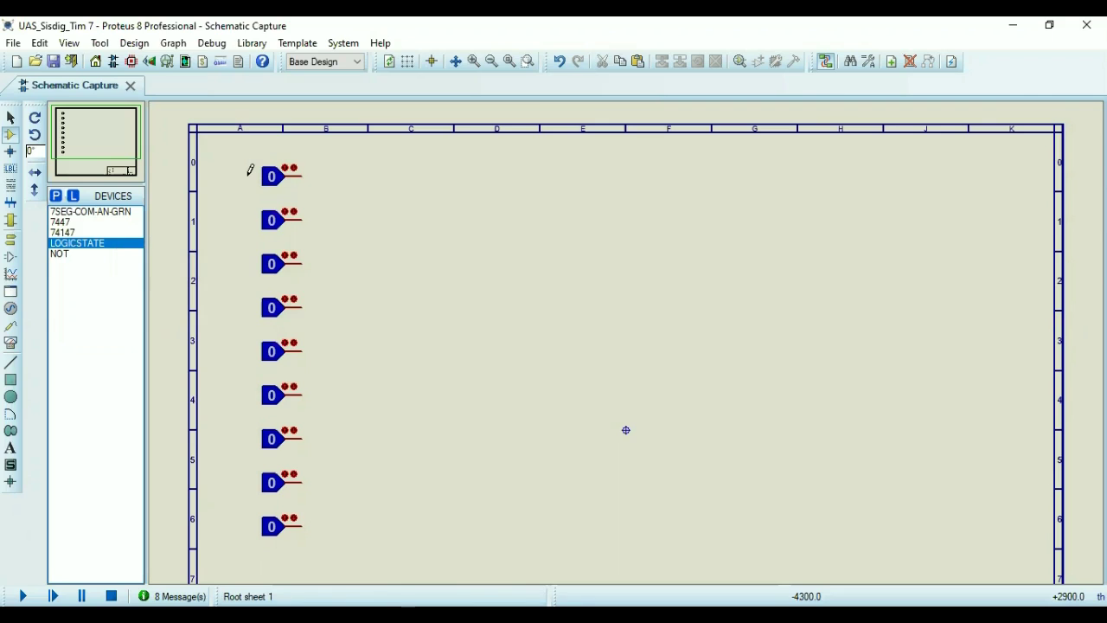
Add text labels 1 to 9 from top to bottom beside the nine logic state inputs.
right_click(262, 168)
mouse_move(330, 187)
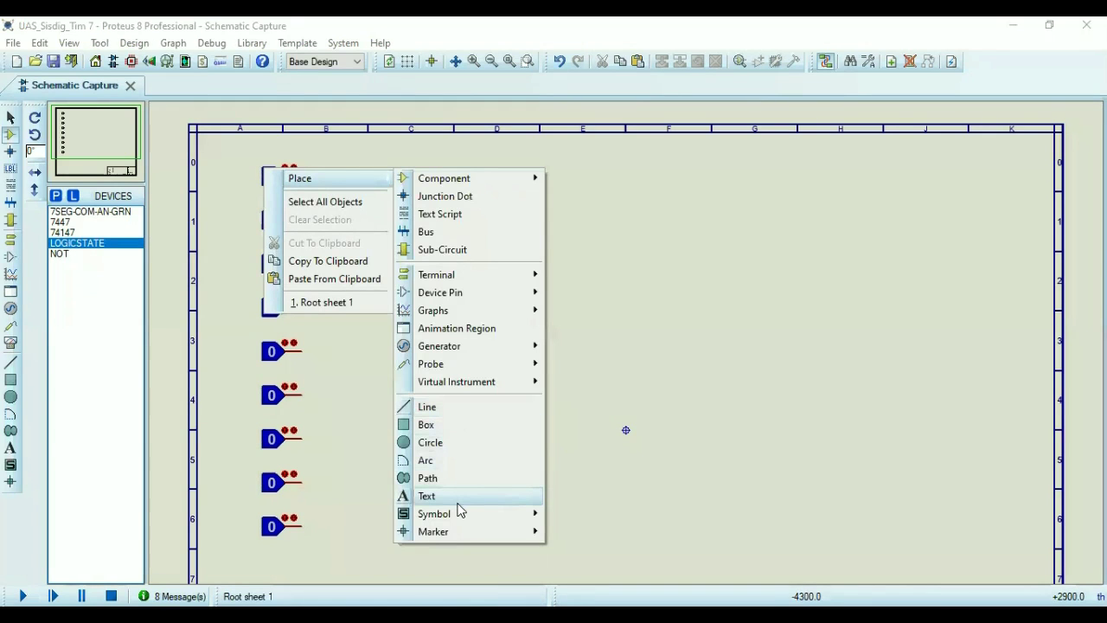
left_click(460, 498)
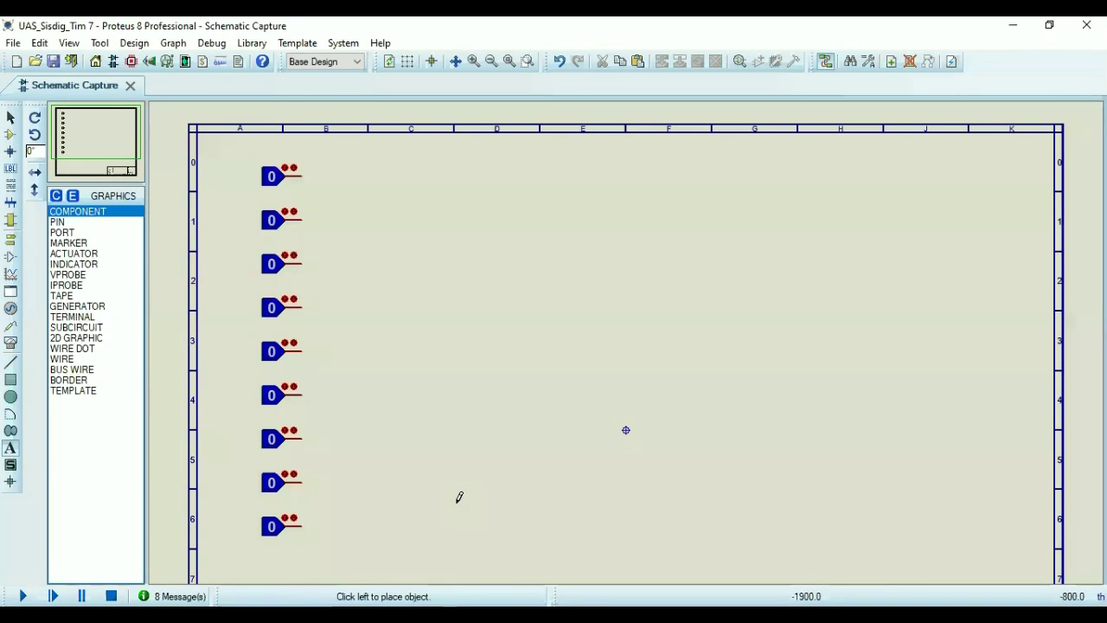
left_click(246, 171)
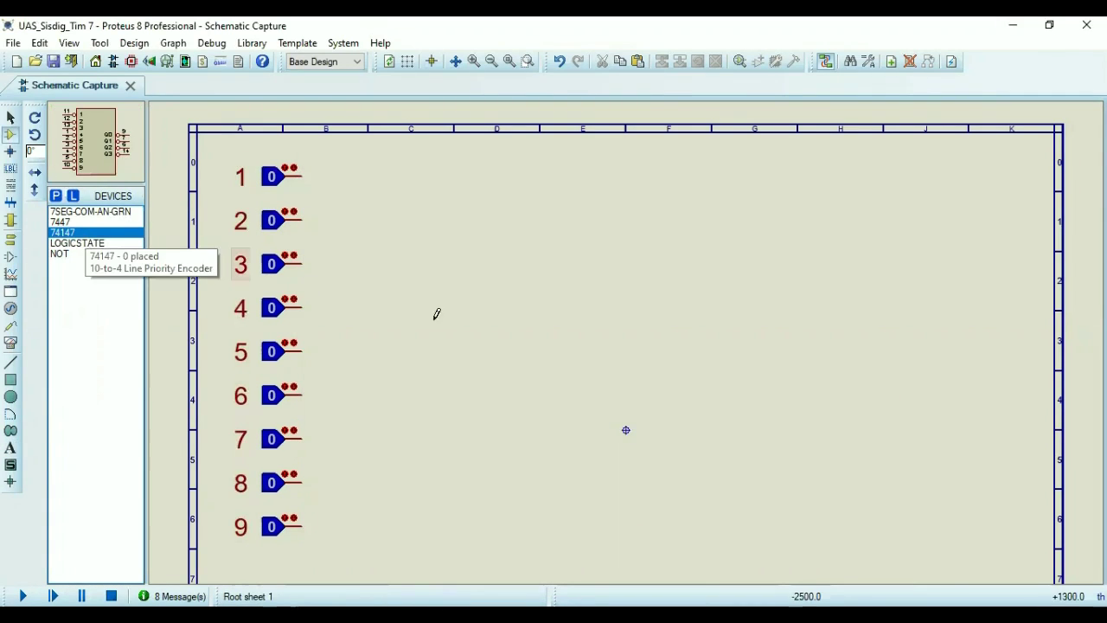
Place the 74147 encoder to the right of the logic states and wire logic states 1 to 9 to its matching inputs.
left_click(465, 348)
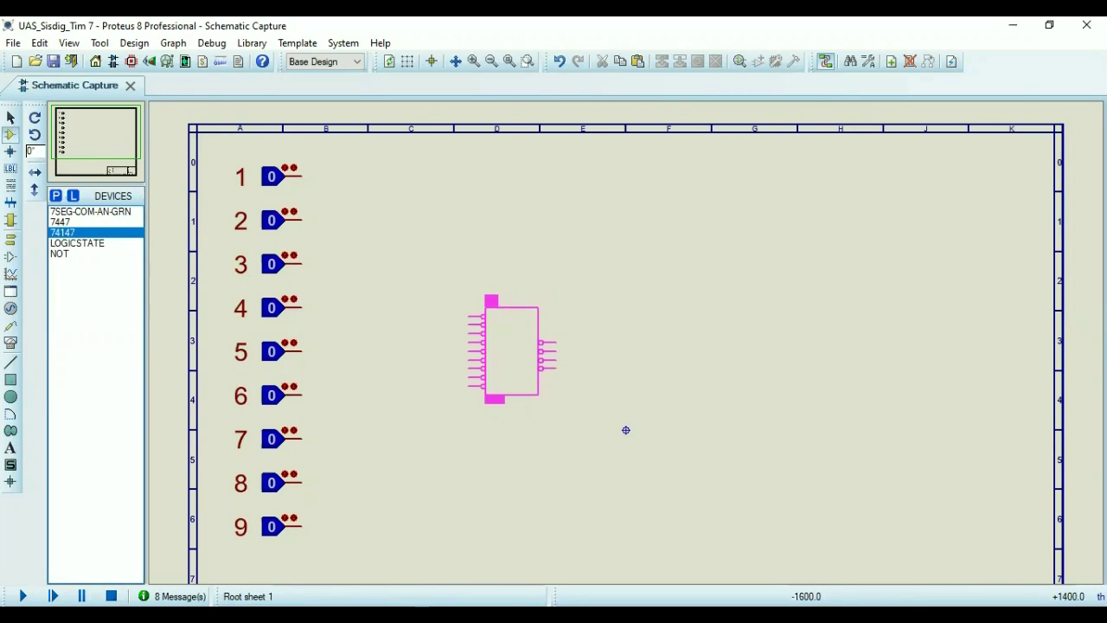
left_click(512, 350)
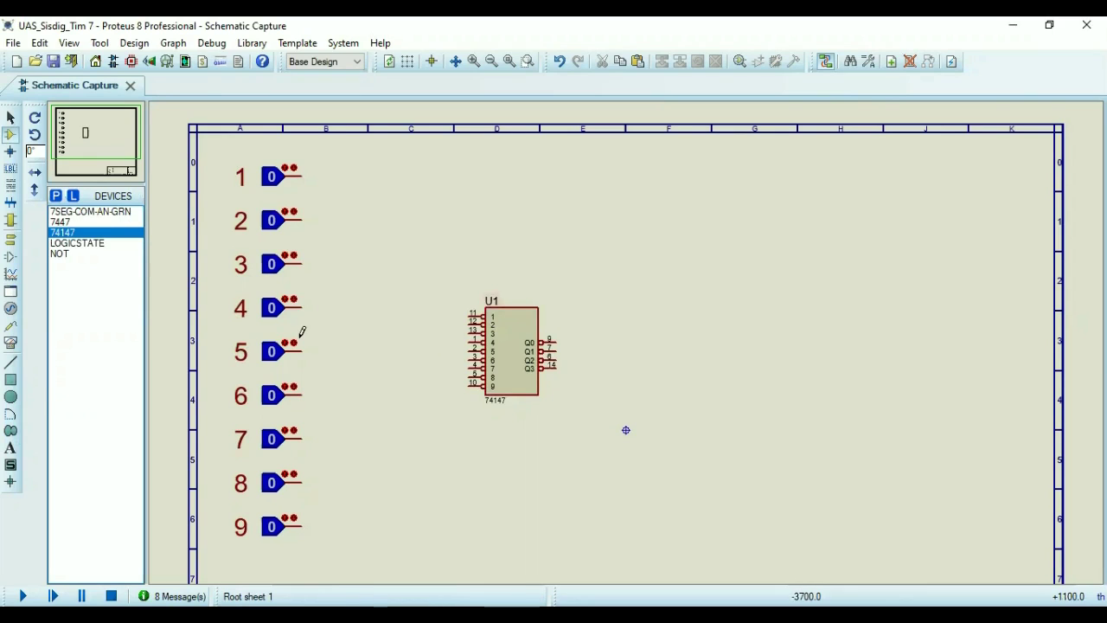
left_click(301, 351)
left_click(470, 347)
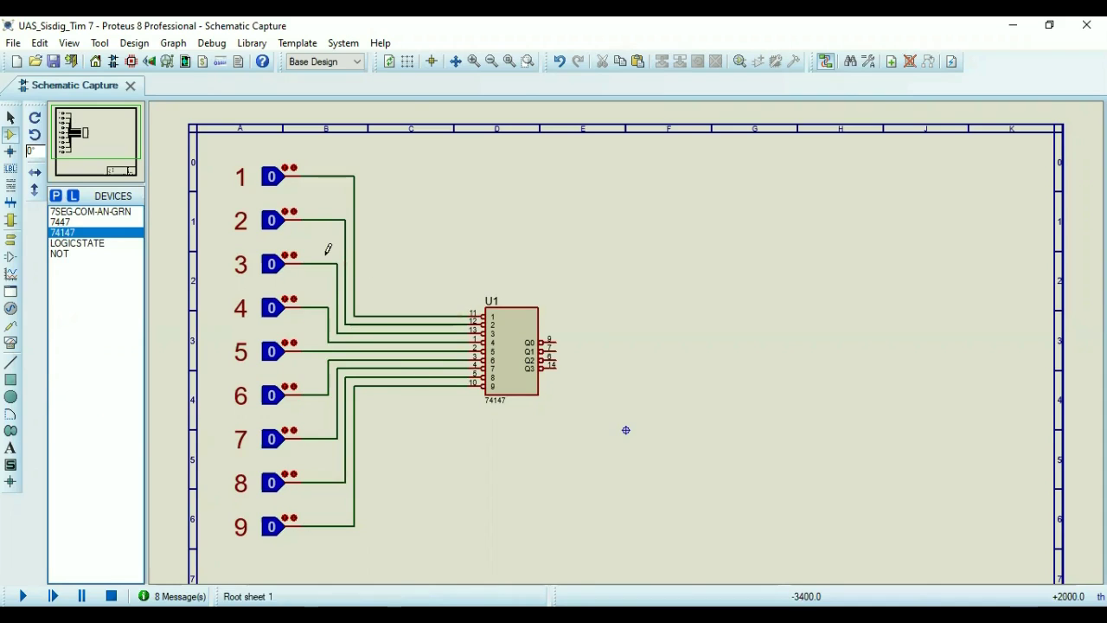
Place four NOT gates in a column beside the 74147 and wire outputs Q0 to Q3 to their inputs.
left_click(60, 254)
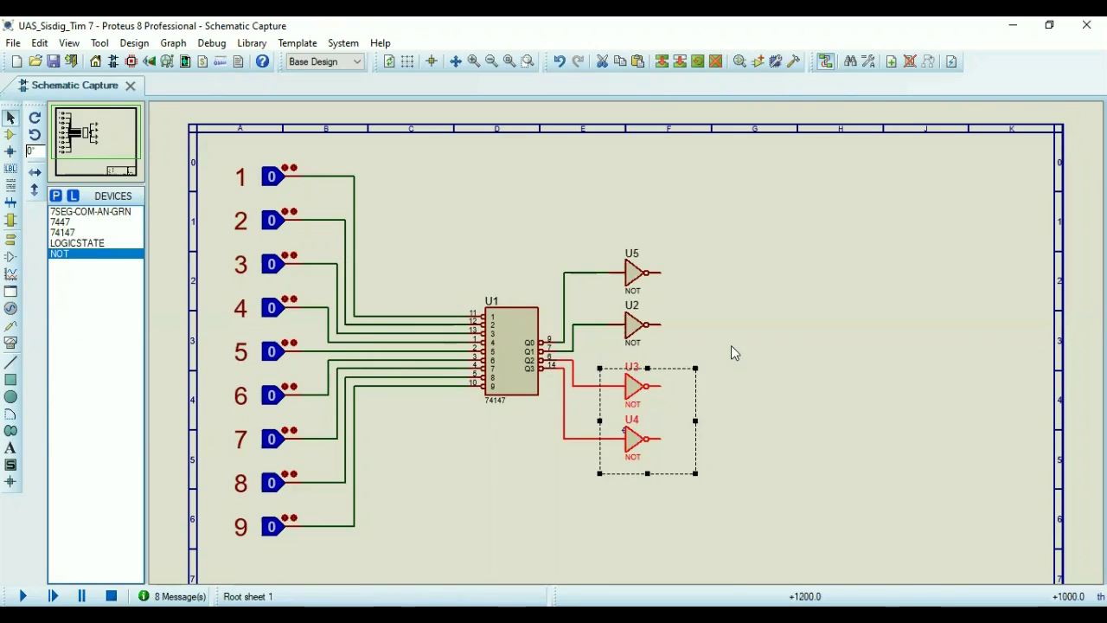
left_click(732, 347)
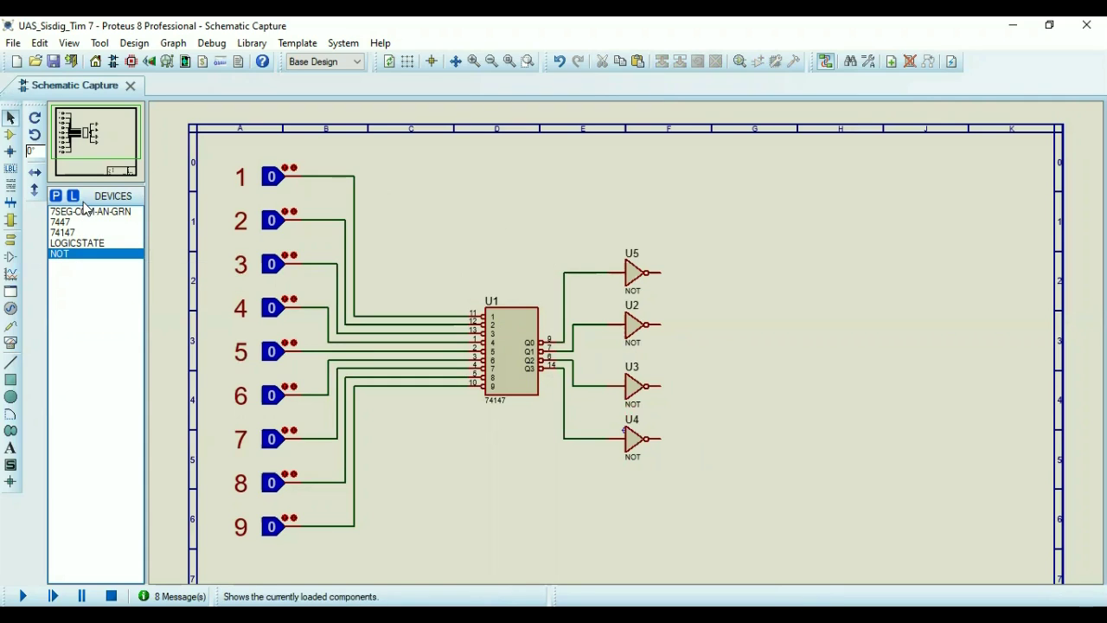
Place the 7447 decoder, wire the four NOT outputs to inputs A to D, and tie BI/RBO, RBI and LT together.
left_click(68, 222)
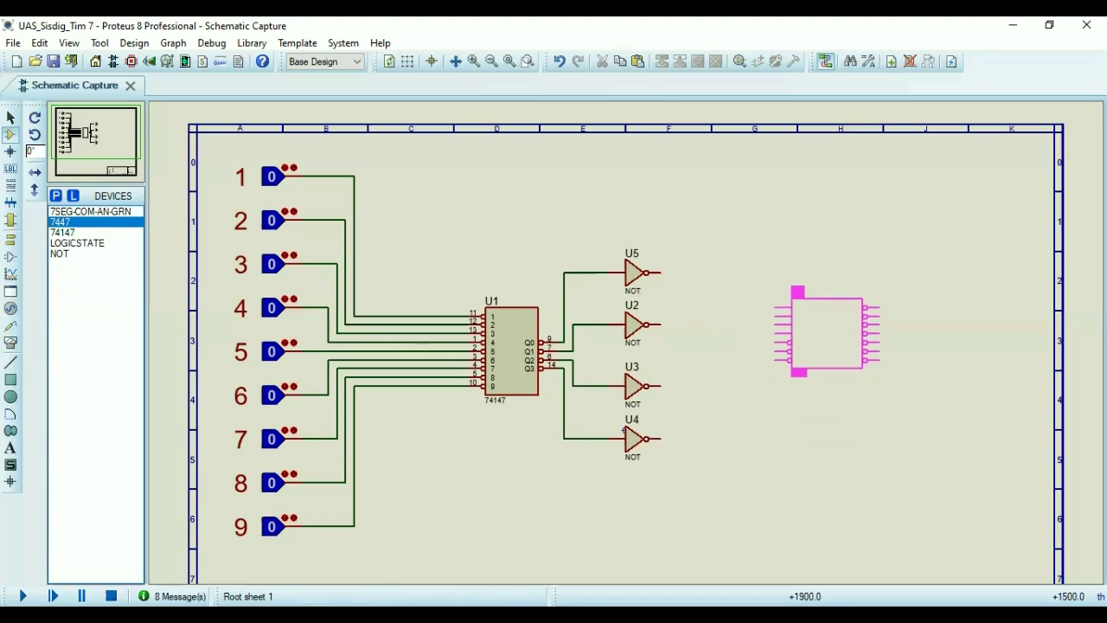
left_click(826, 333)
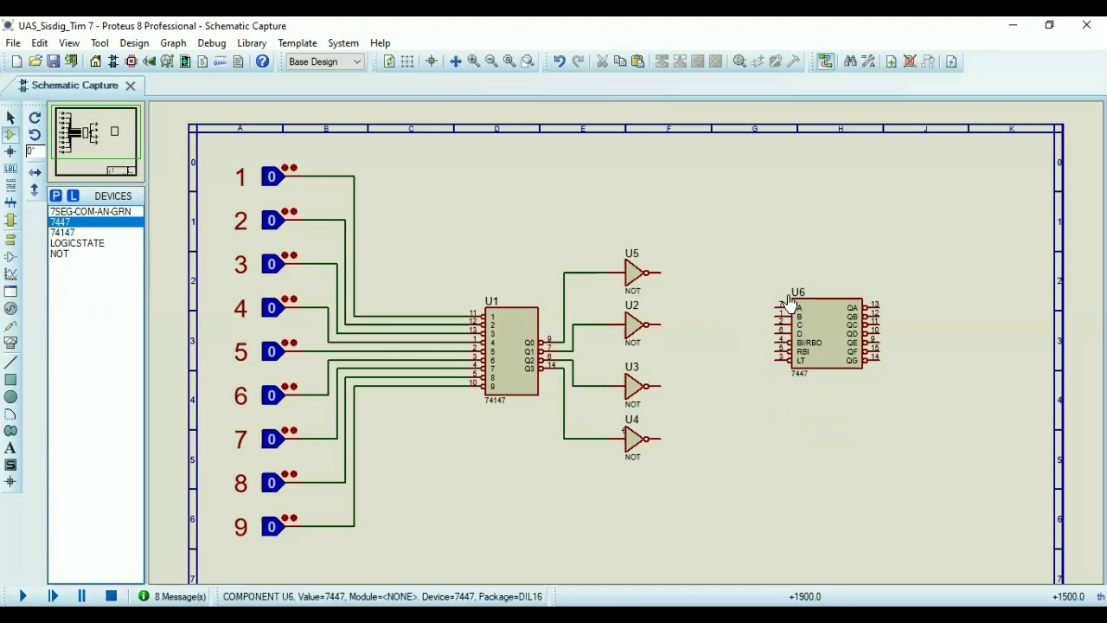
left_click(661, 271)
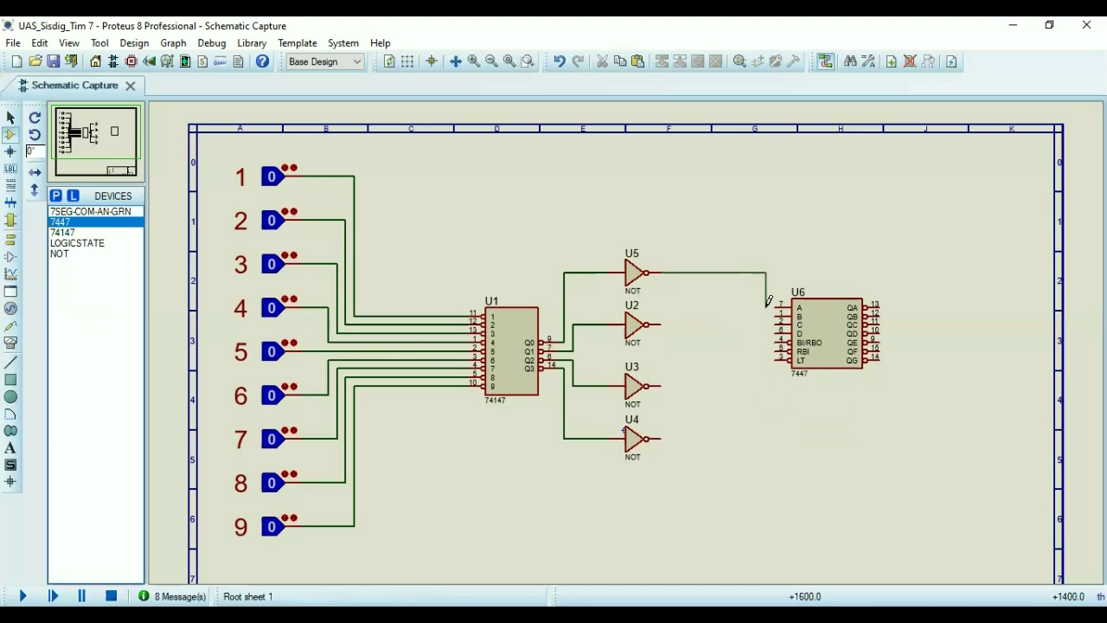
left_click(773, 306)
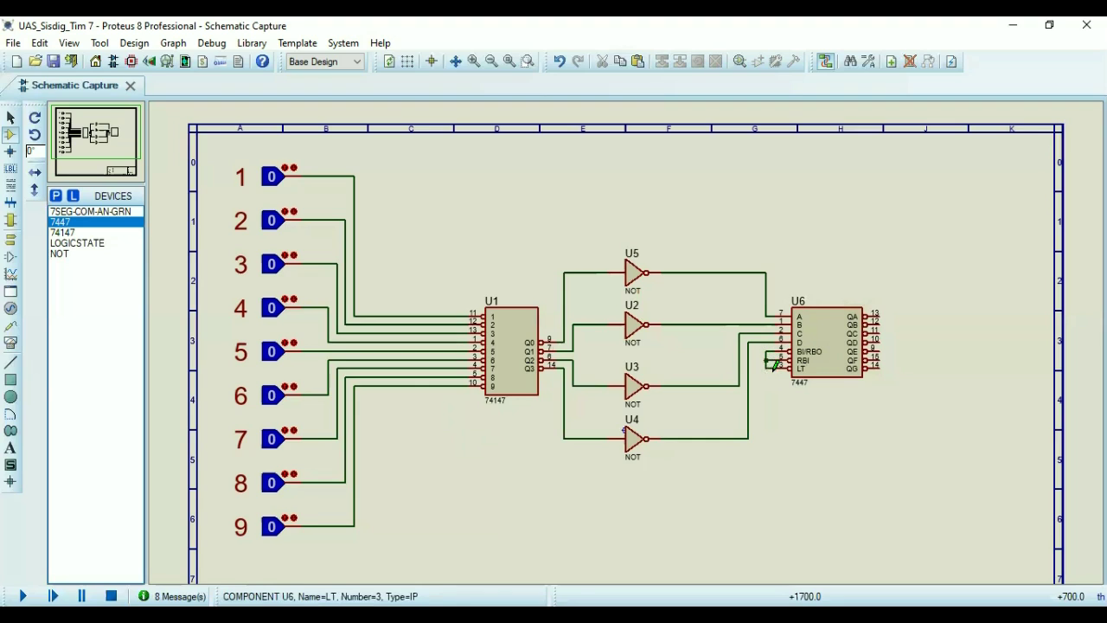
Place a POWER terminal below the 7447, rotate it 180 degrees, and wire it to the joined BI/RBO, RBI and LT pins.
left_click(12, 242)
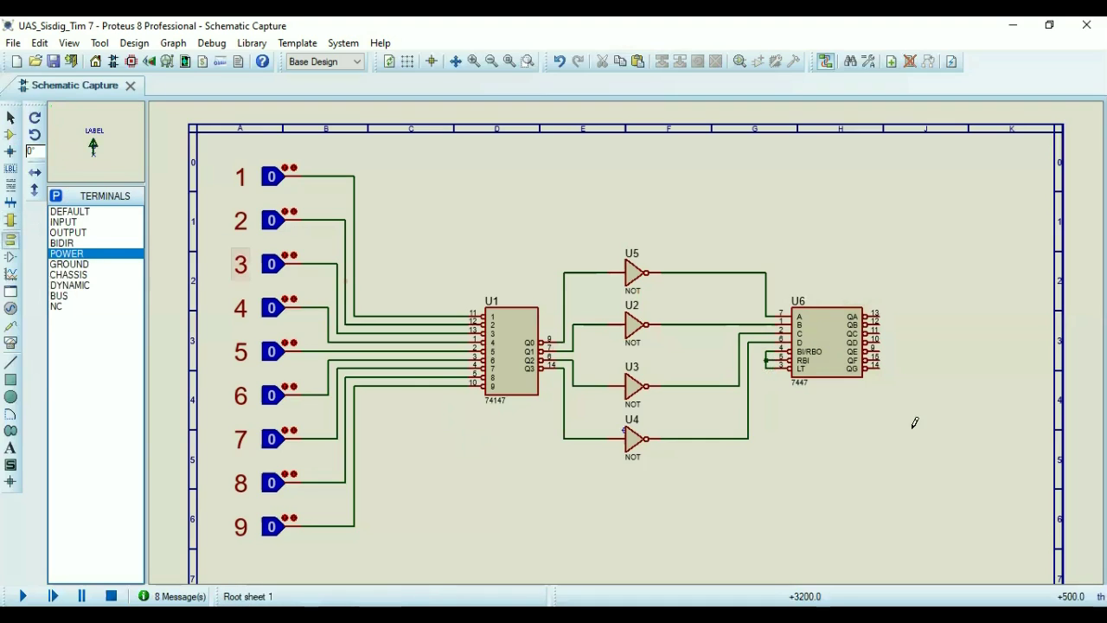
left_click(766, 482)
right_click(767, 484)
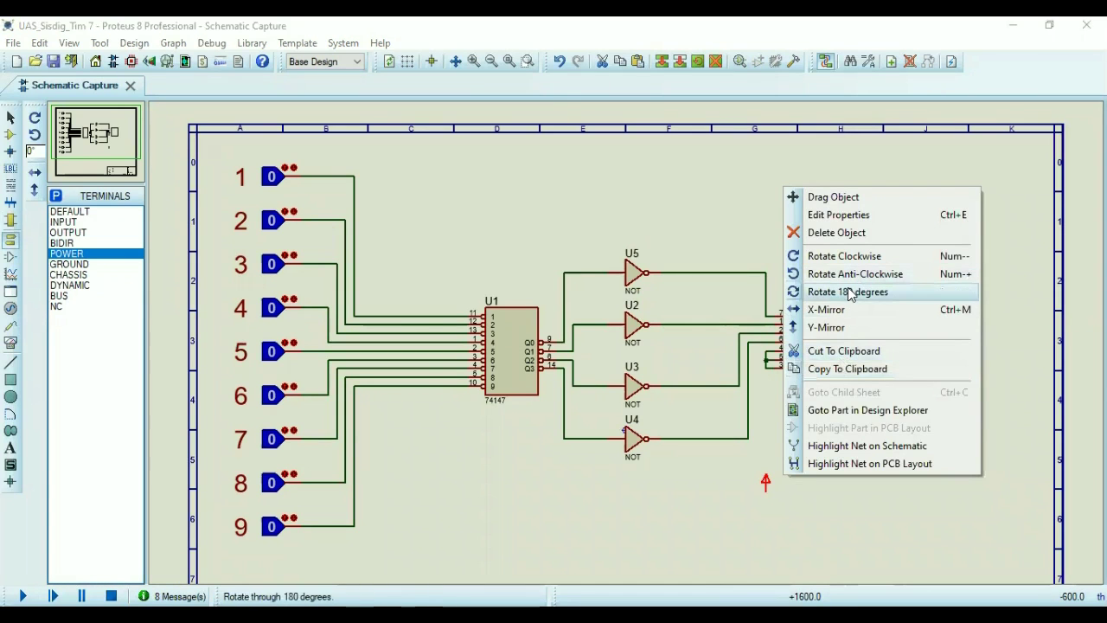
left_click(850, 295)
left_click(767, 359)
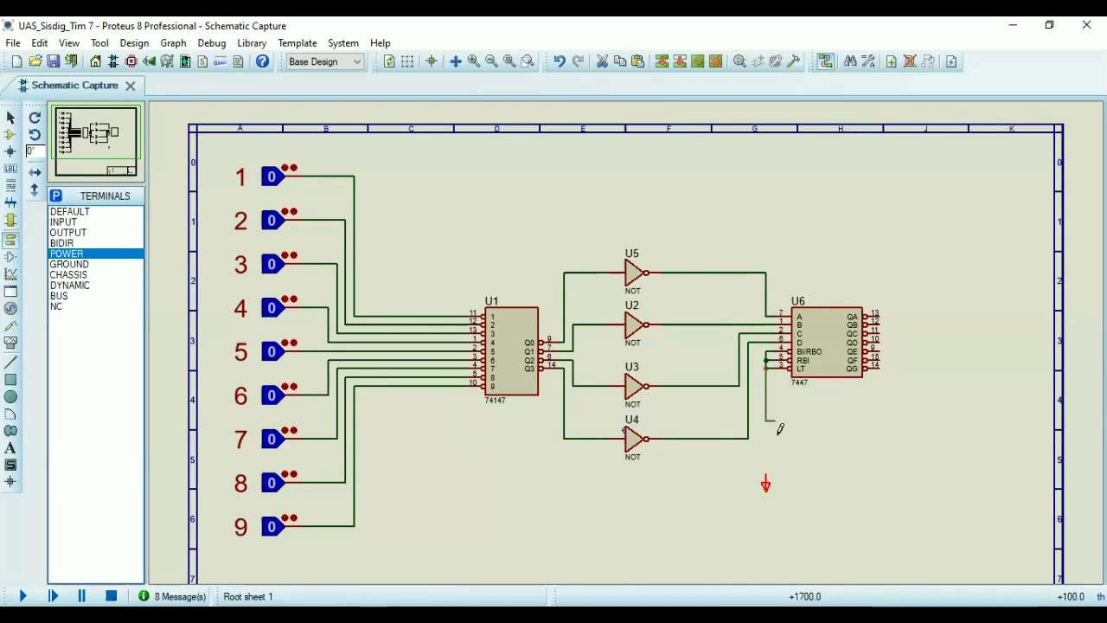
left_click(766, 482)
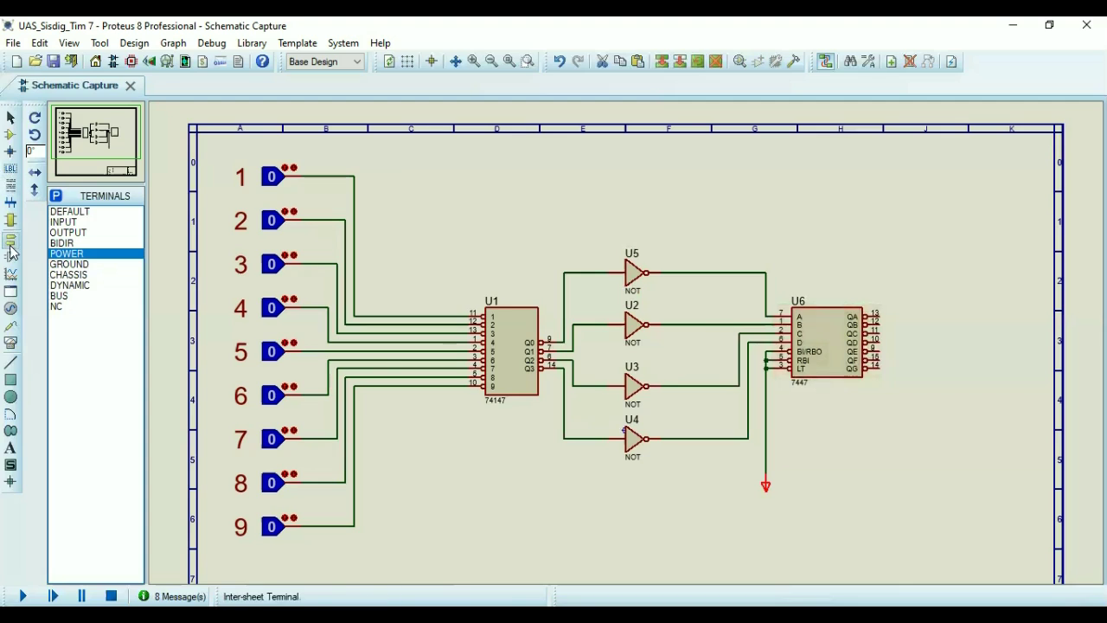
Place the 7SEG-COM-AN-GRN display to the right of the 7447 and wire outputs QA to QG to its matching segment pins.
left_click(10, 135)
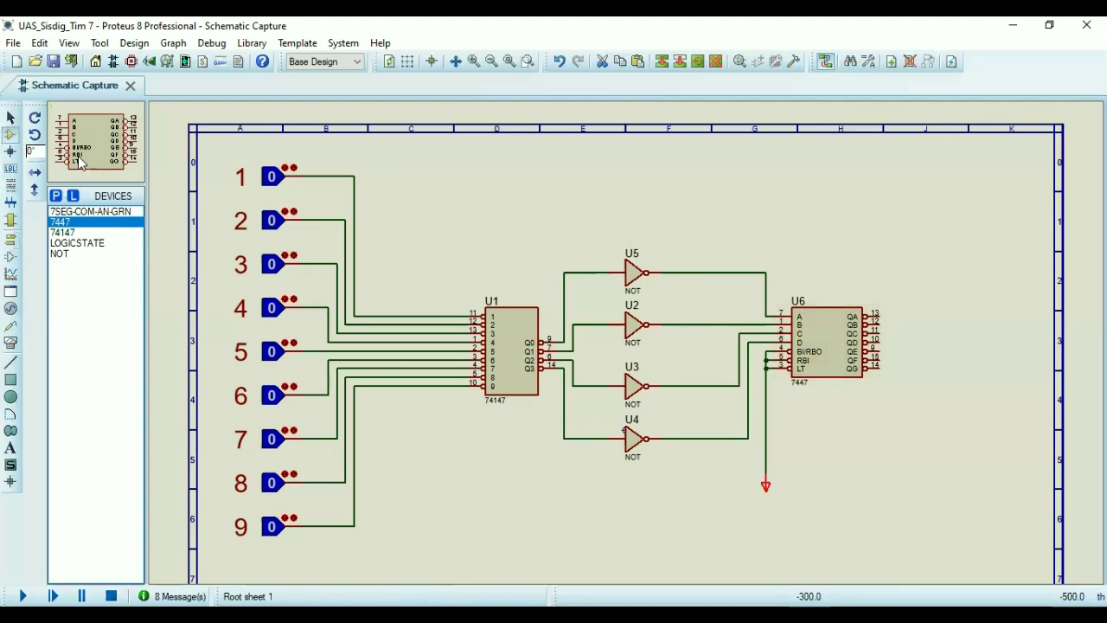
left_click(104, 213)
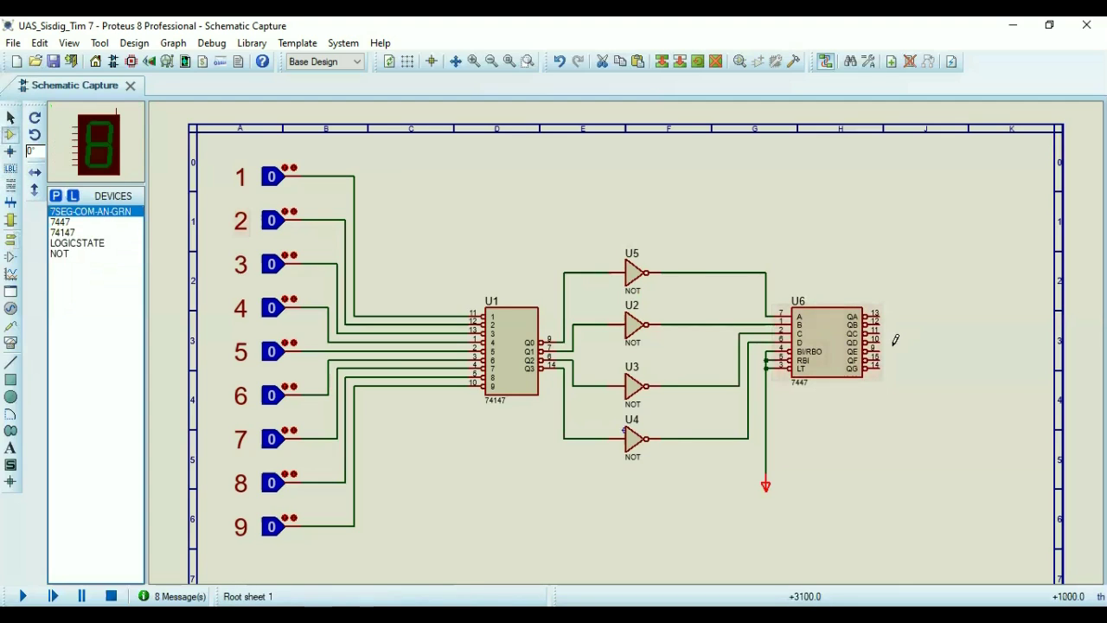
left_click(996, 334)
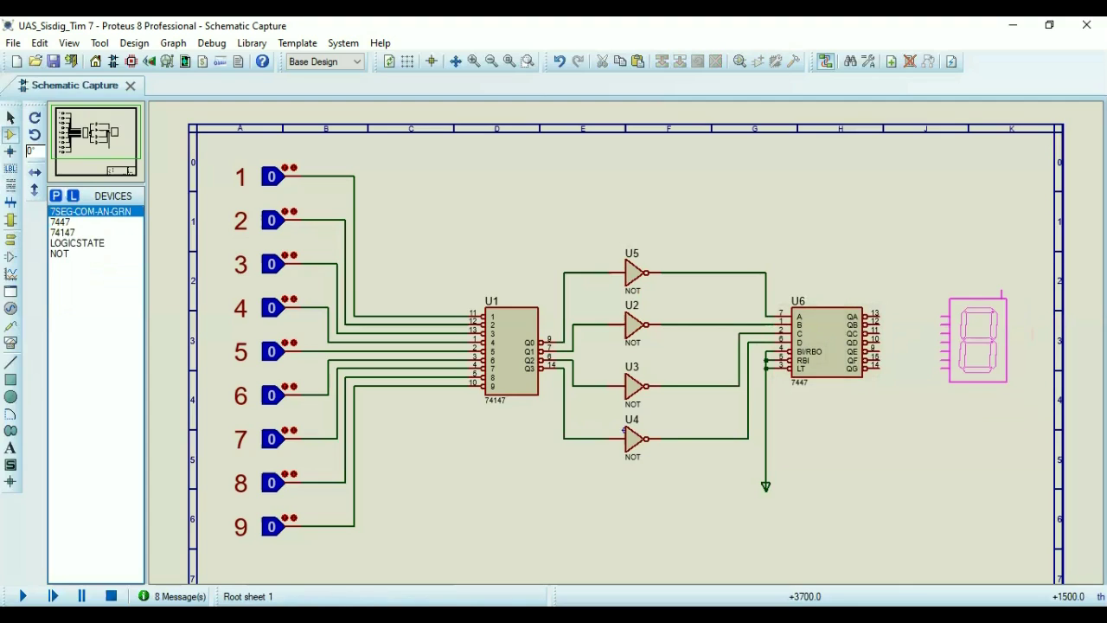
left_click(987, 339)
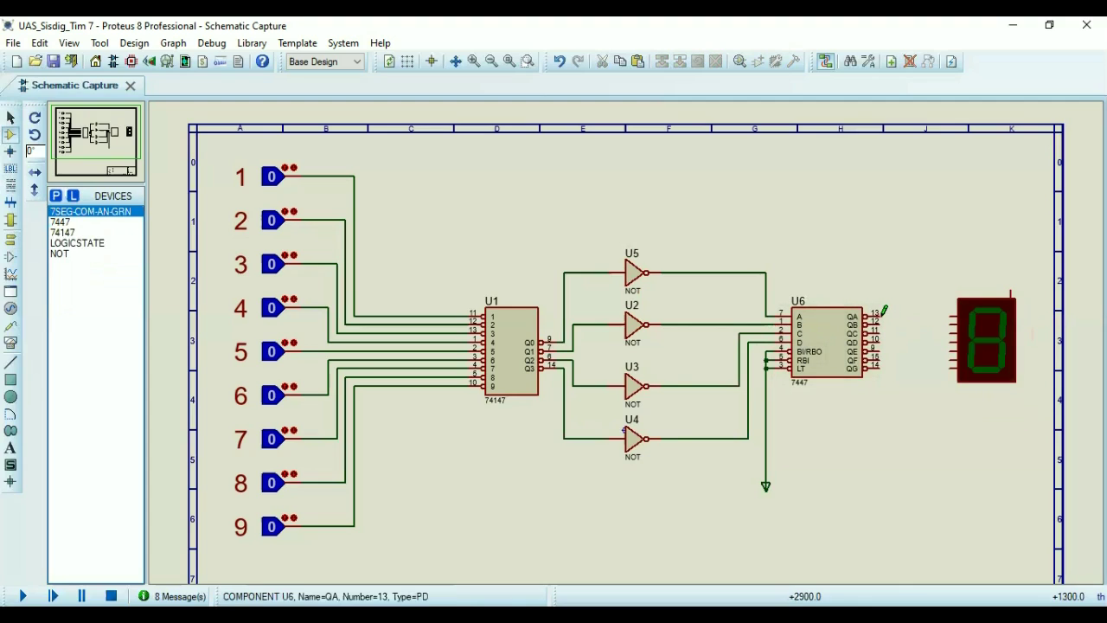
left_click(878, 315)
left_click(955, 316)
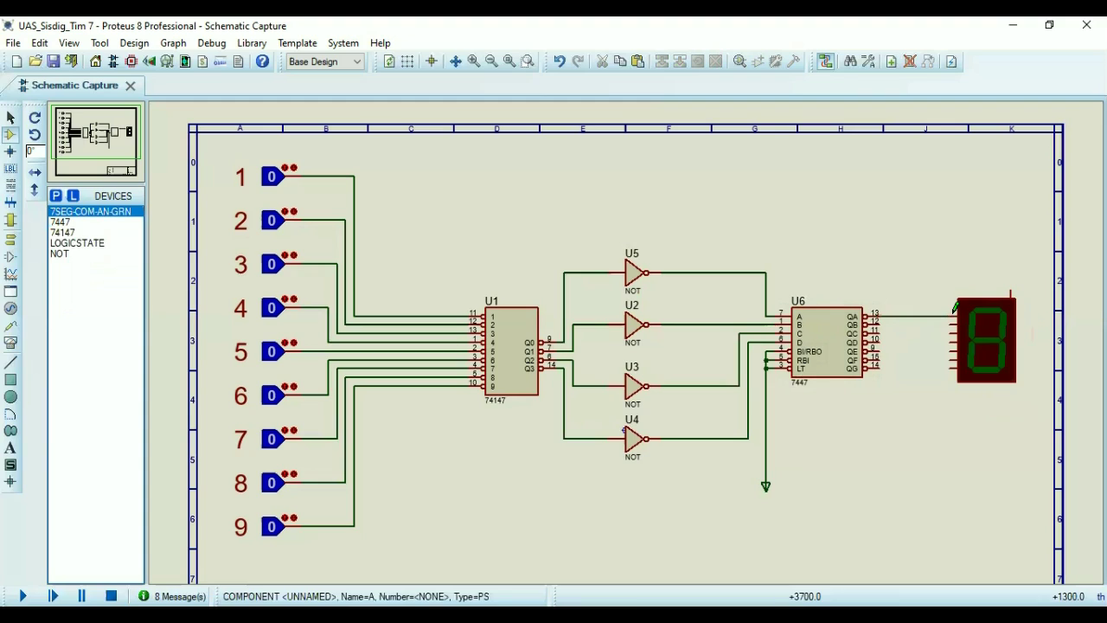
left_click(944, 318)
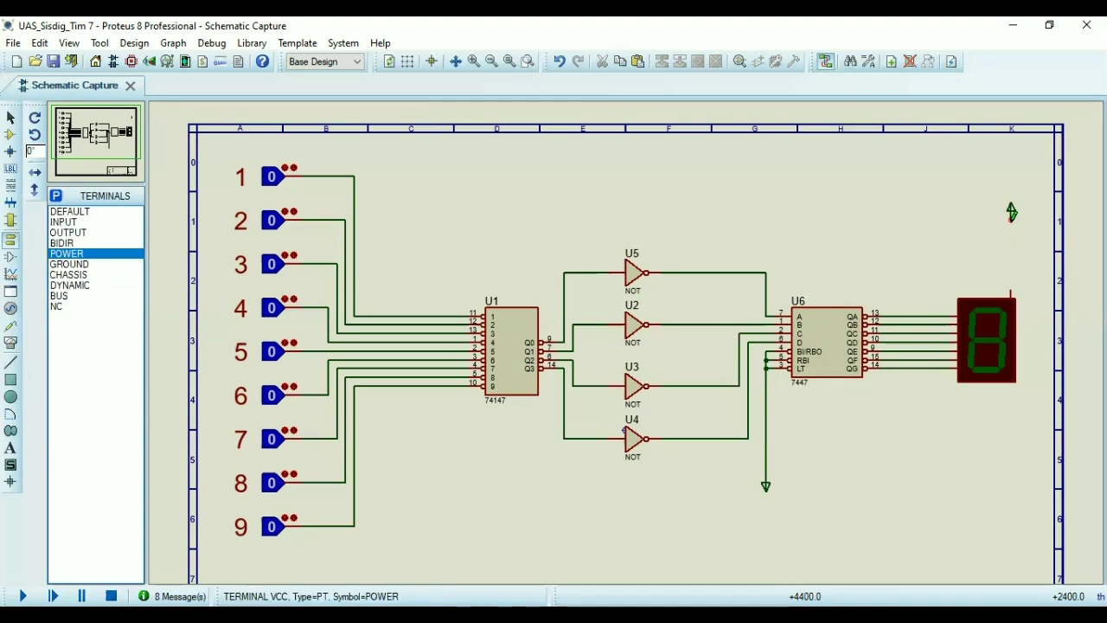
Place a POWER terminal above the seven-segment display and wire it to the display's common pin.
left_click(1010, 209)
left_click(1011, 227)
left_click(1012, 293)
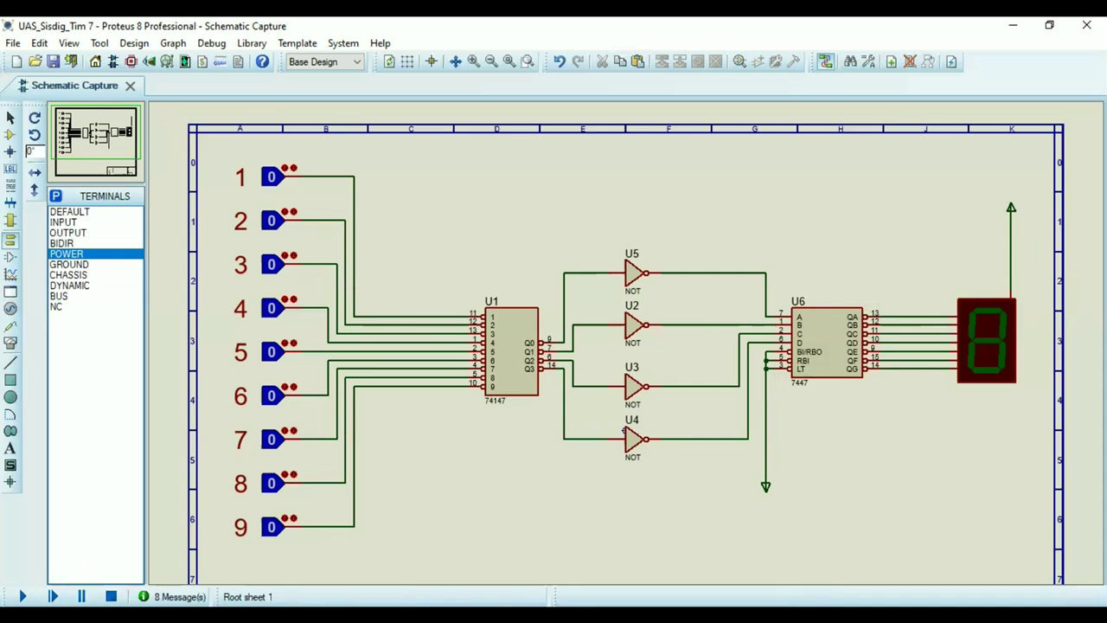
Run the simulation, set all nine logic states to 1, and test inputs 5 and 7 by switching each to 0 and back.
key("F12")
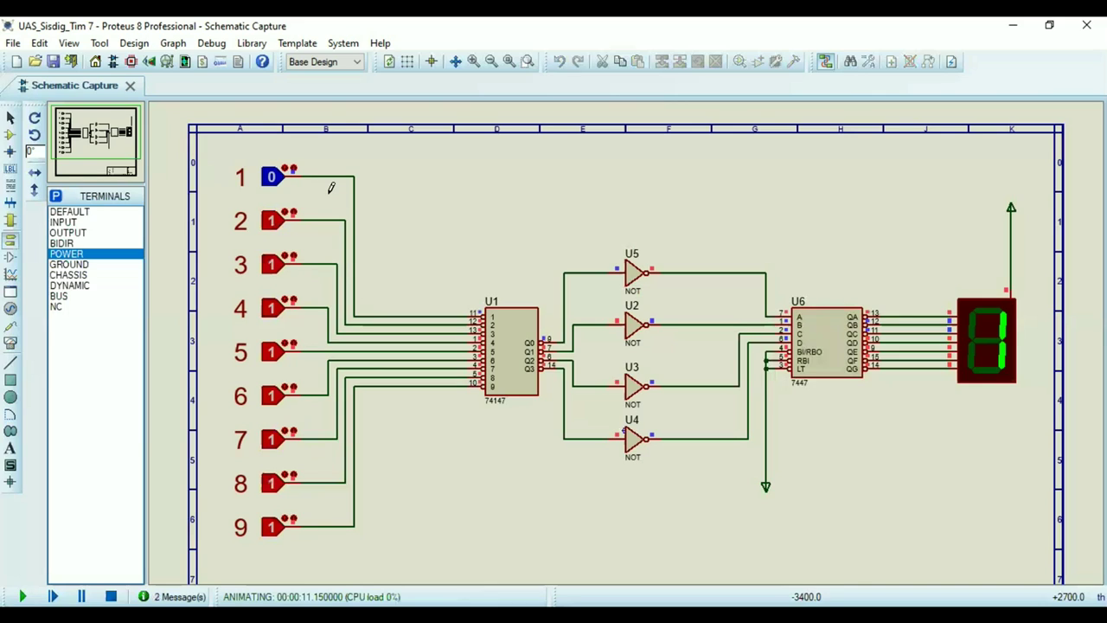
left_click(271, 177)
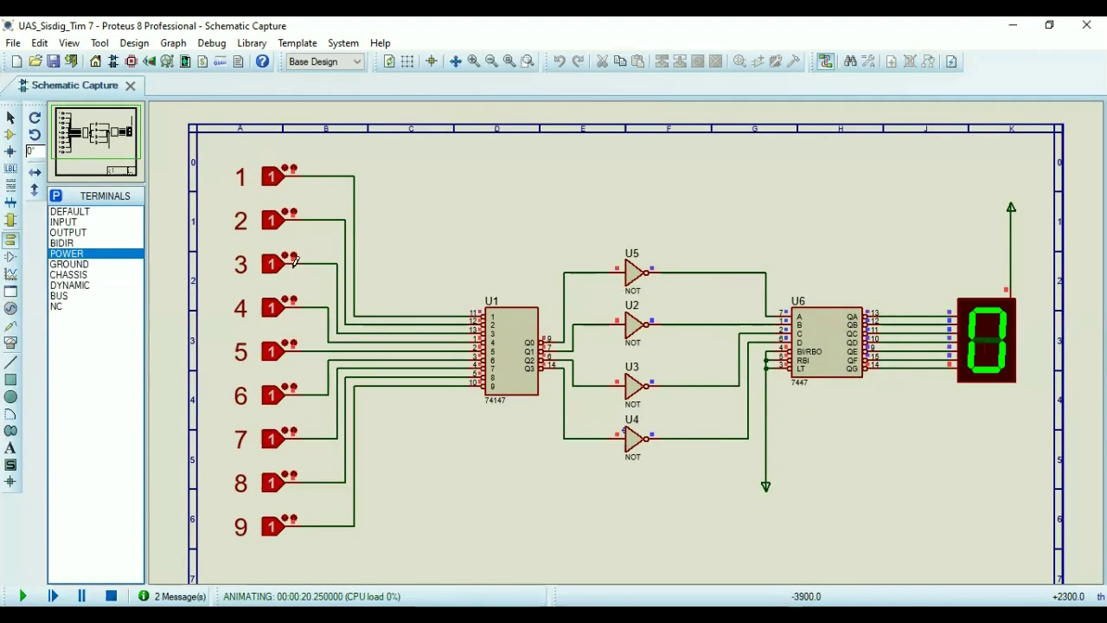
left_click(275, 355)
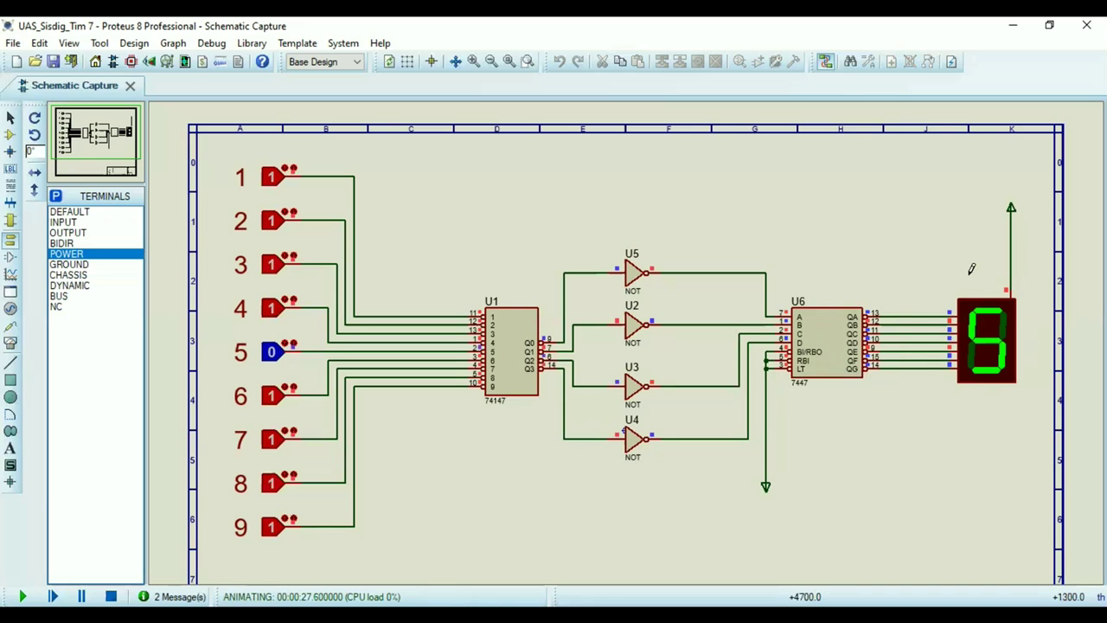
left_click(273, 352)
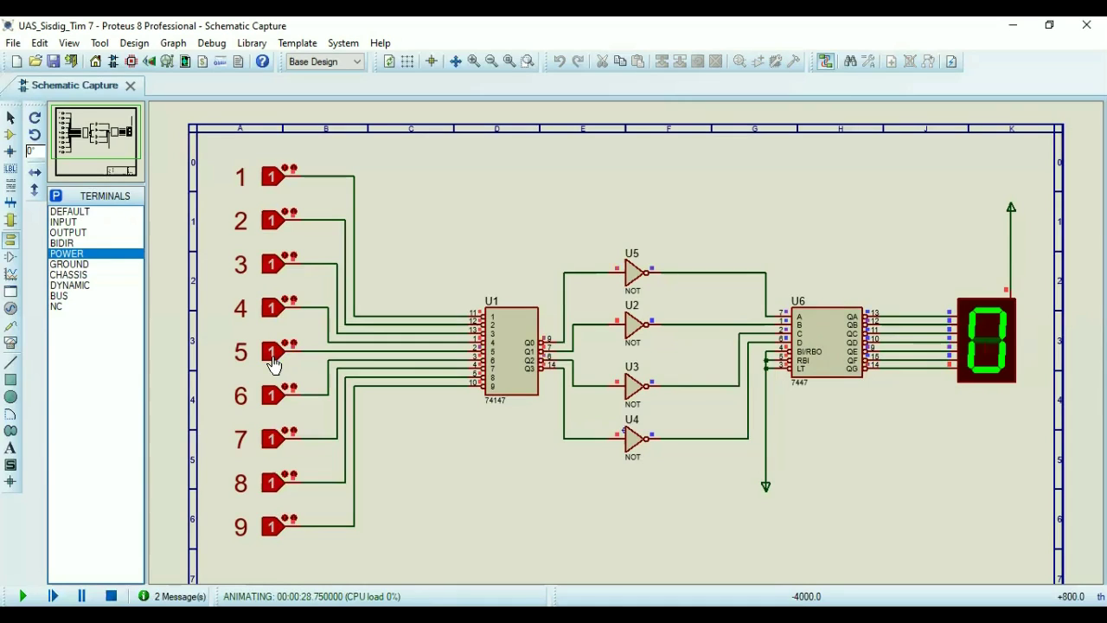
left_click(273, 439)
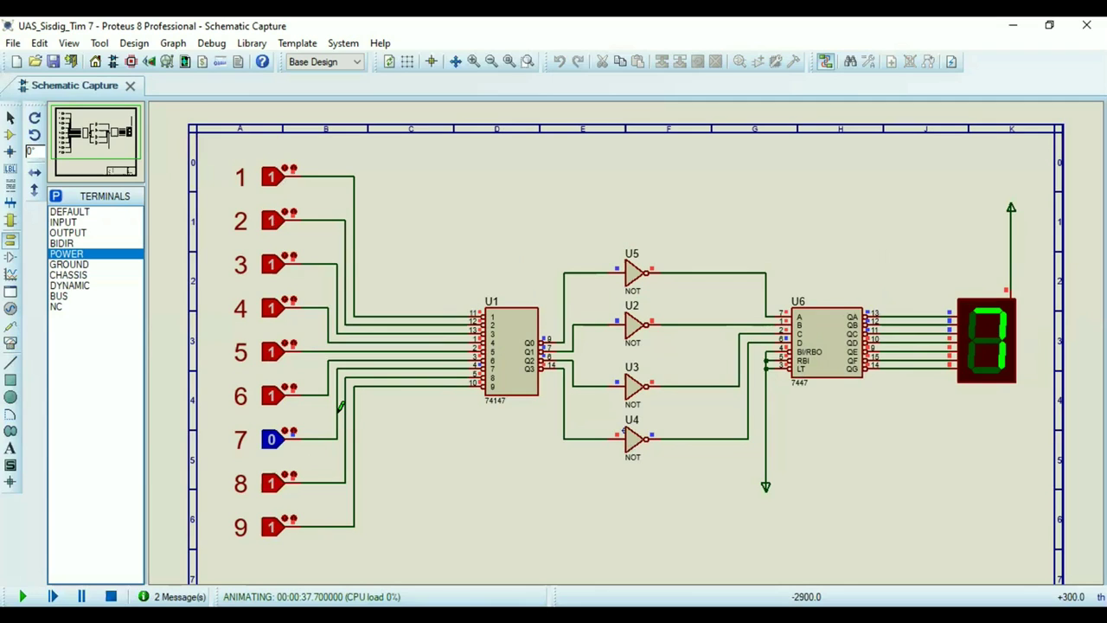
left_click(271, 439)
Test logic states 2 to 8 one at a time by switching each to 0 and back to 1, and set state 9 to 0.
left_click(271, 222)
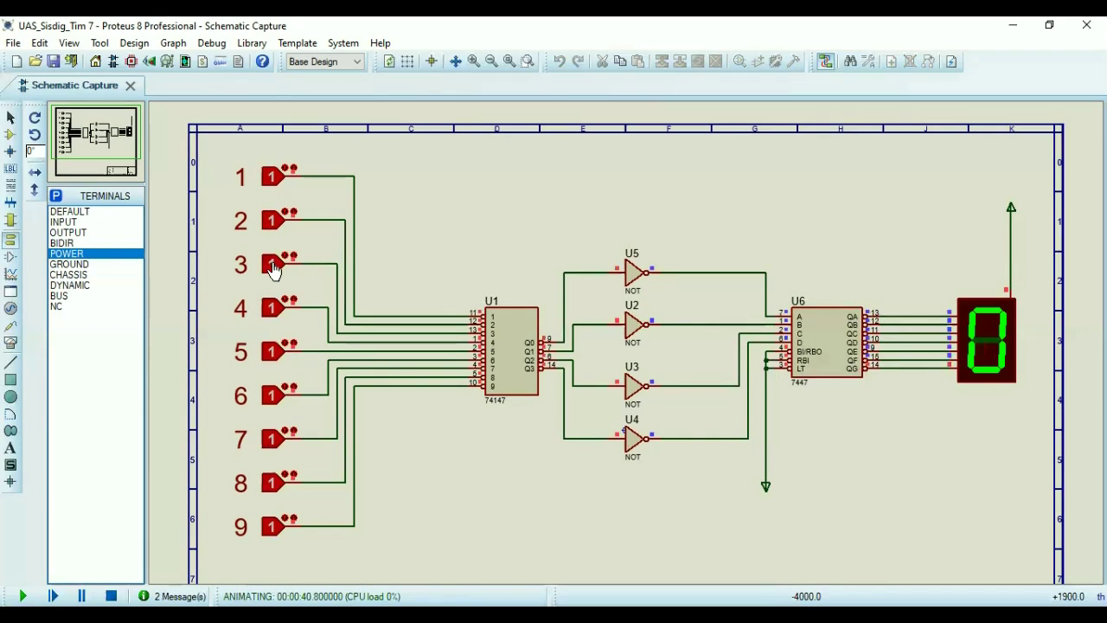
left_click(271, 264)
left_click(271, 264)
left_click(272, 310)
left_click(272, 310)
left_click(272, 351)
left_click(272, 353)
left_click(272, 396)
left_click(271, 396)
left_click(274, 440)
left_click(273, 440)
left_click(273, 484)
left_click(273, 484)
left_click(273, 527)
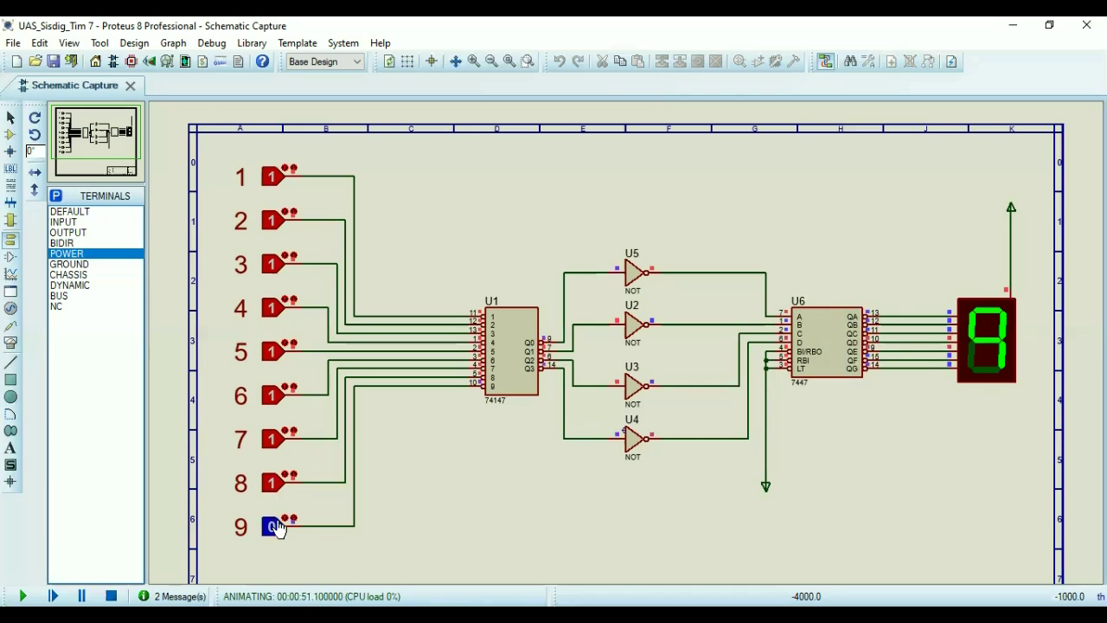